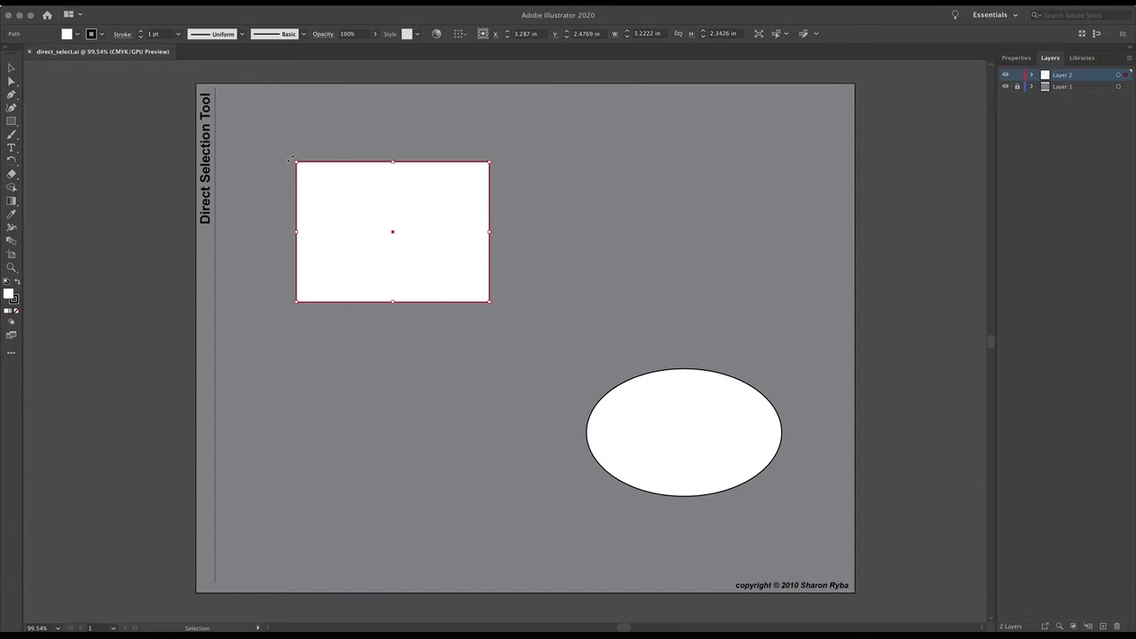
pyautogui.click(12, 67)
pyautogui.moveTo(288, 165)
pyautogui.mouseDown()
pyautogui.moveTo(340, 145)
pyautogui.moveTo(404, 149)
pyautogui.moveTo(311, 150)
pyautogui.moveTo(294, 168)
pyautogui.mouseUp()
pyautogui.hotkey('ctrl', 'z')
# - Select the whole rectangle with the Direct Selection tool and move it slightly up and to the left
pyautogui.click(11, 81)
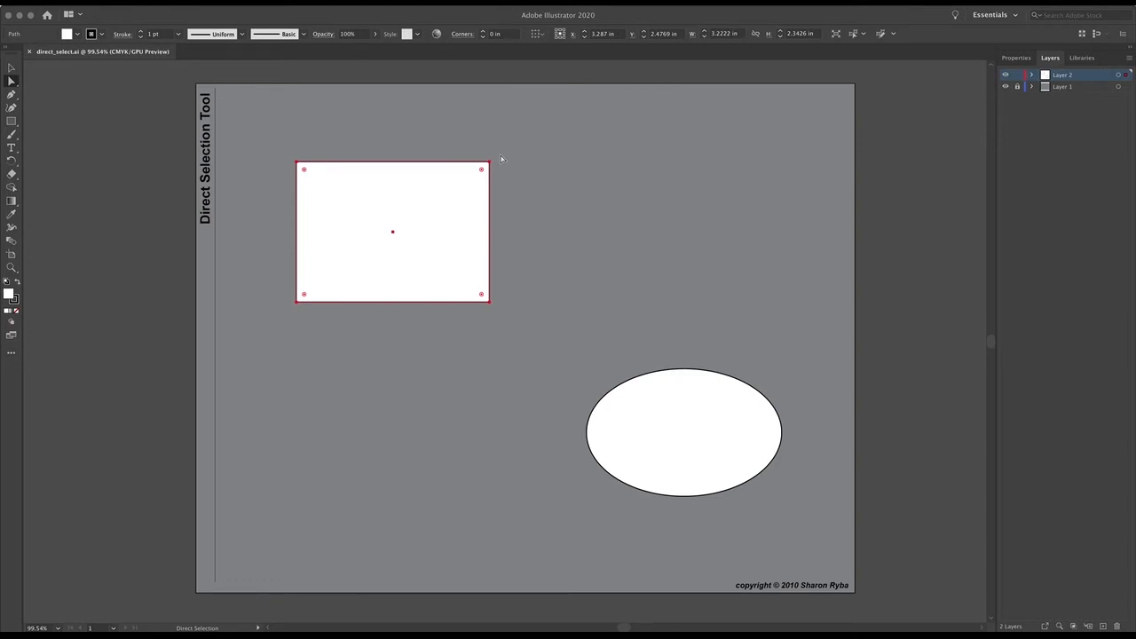
pyautogui.click(468, 195)
pyautogui.click(489, 163)
pyautogui.click(440, 193)
pyautogui.moveTo(387, 211)
pyautogui.mouseDown()
pyautogui.moveTo(322, 204)
pyautogui.moveTo(374, 262)
pyautogui.moveTo(370, 200)
pyautogui.moveTo(382, 203)
pyautogui.mouseUp()
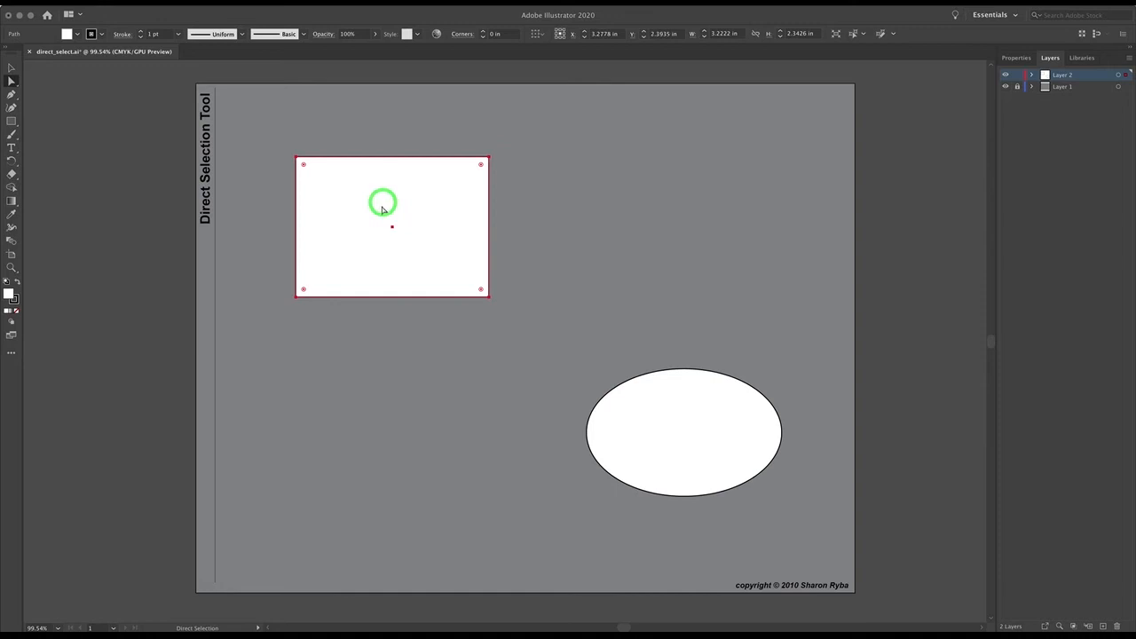
# - Move only the rectangle's top-right anchor point up and outward to about X 5.16 in, Y 1.00 in
pyautogui.click(504, 170)
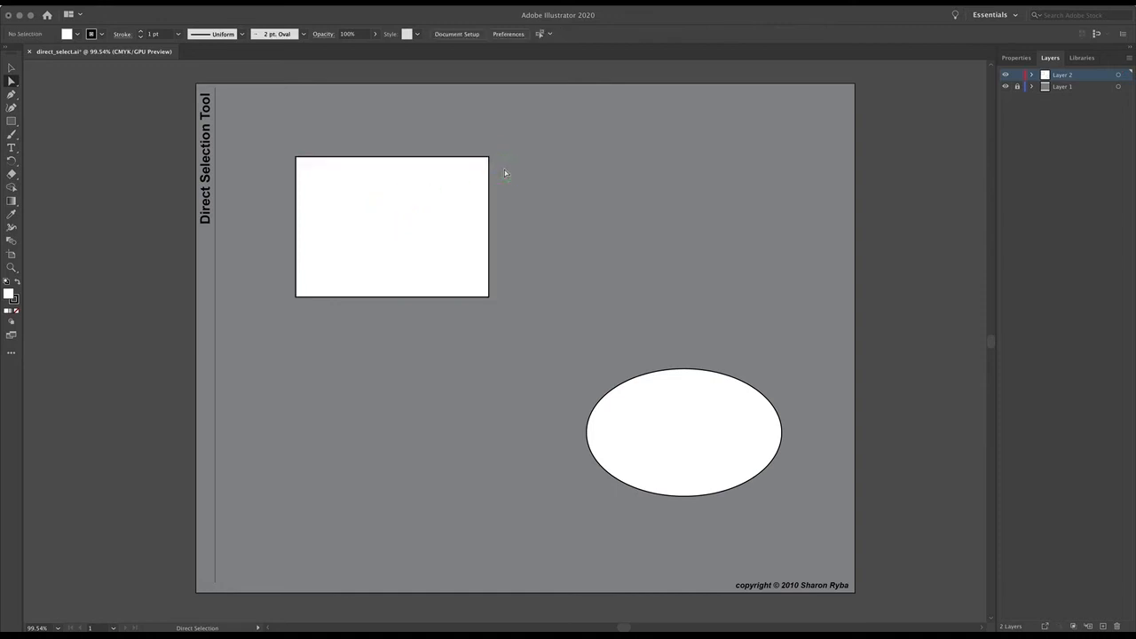
pyautogui.click(490, 158)
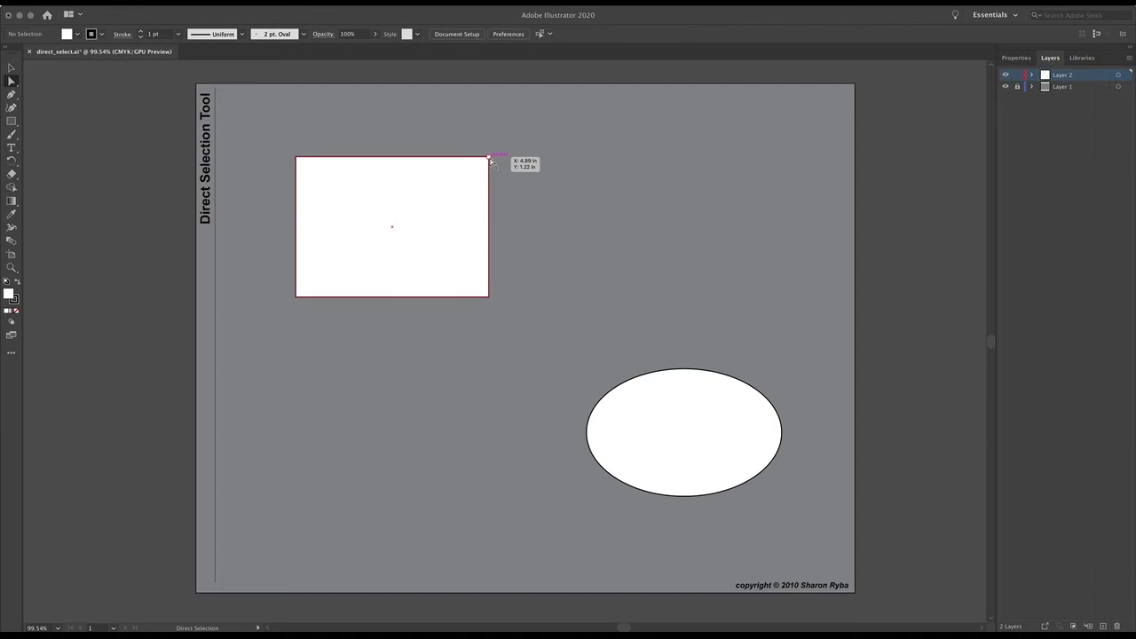
pyautogui.click(489, 158)
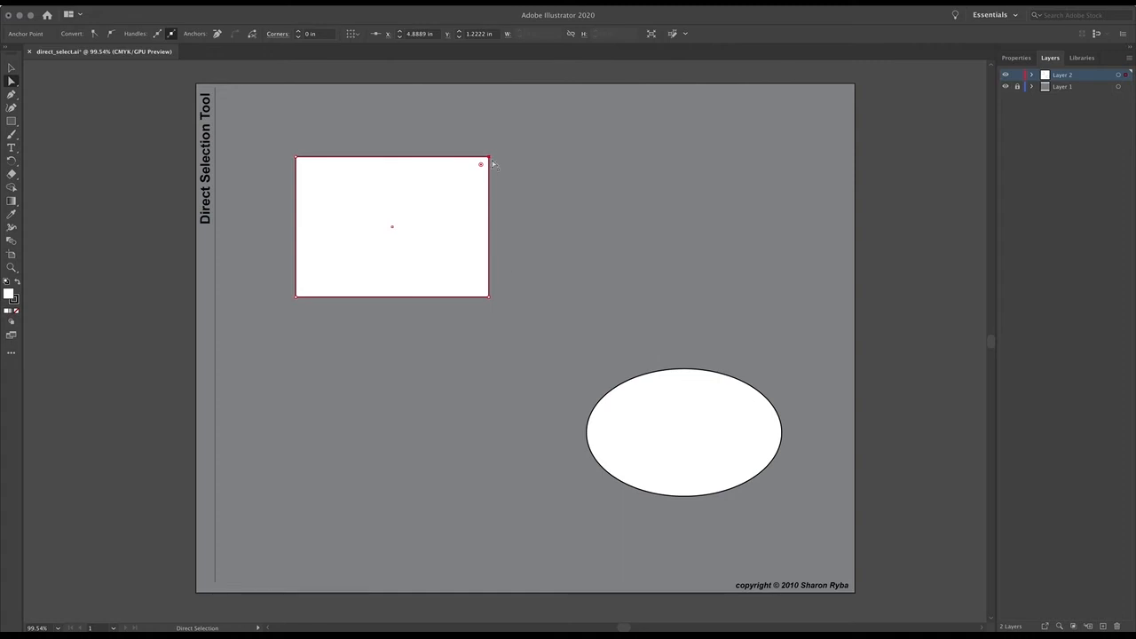
pyautogui.moveTo(489, 158)
pyautogui.mouseDown()
pyautogui.moveTo(415, 225)
pyautogui.moveTo(505, 144)
pyautogui.mouseUp()
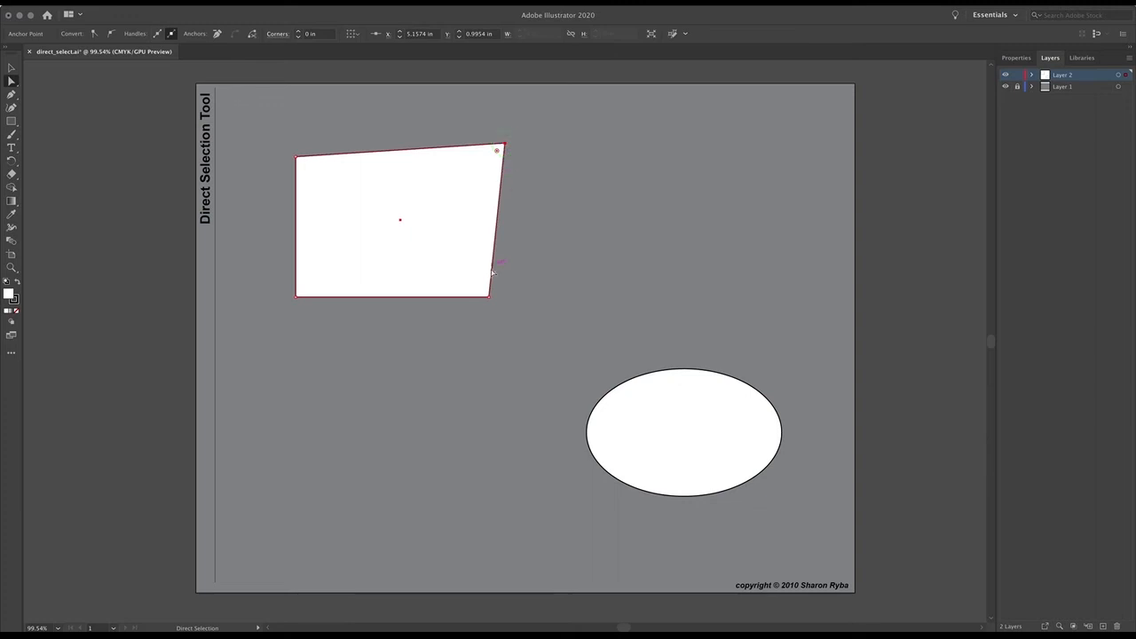
# - Move both right-hand anchor points together down and inward, placing the lower one at about X 4.31 in, Y 4.25 in, and deselect
pyautogui.keyDown('shift'); pyautogui.click(489, 296); pyautogui.keyUp('shift')
pyautogui.moveTo(490, 300); pyautogui.dragTo(455, 342)
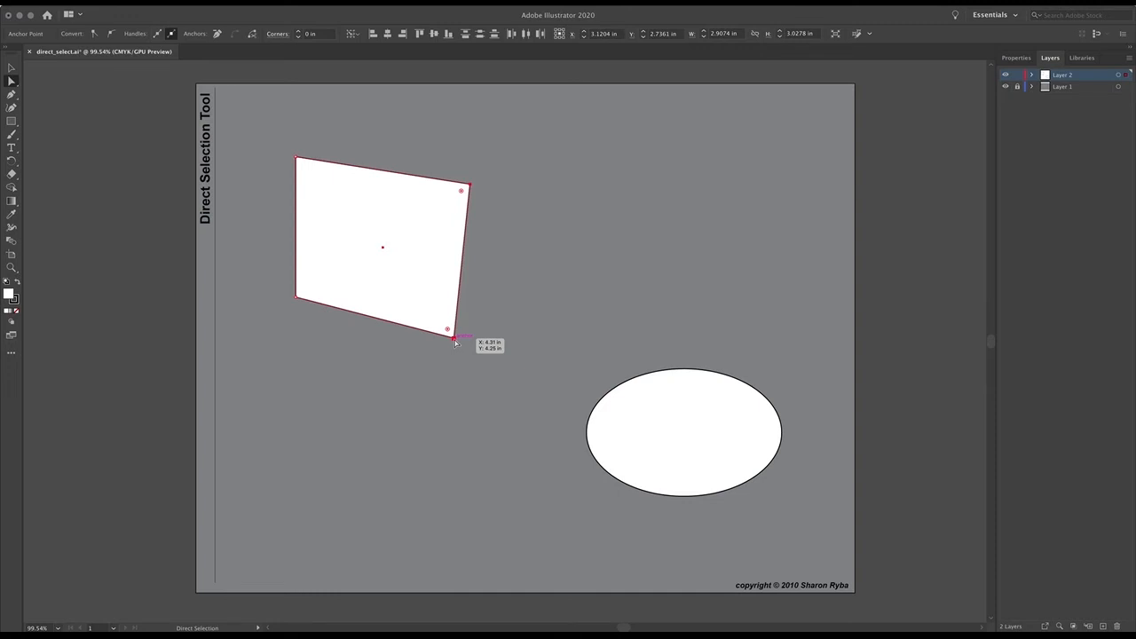
pyautogui.keyDown('shift'); pyautogui.click(455, 338); pyautogui.keyUp('shift')
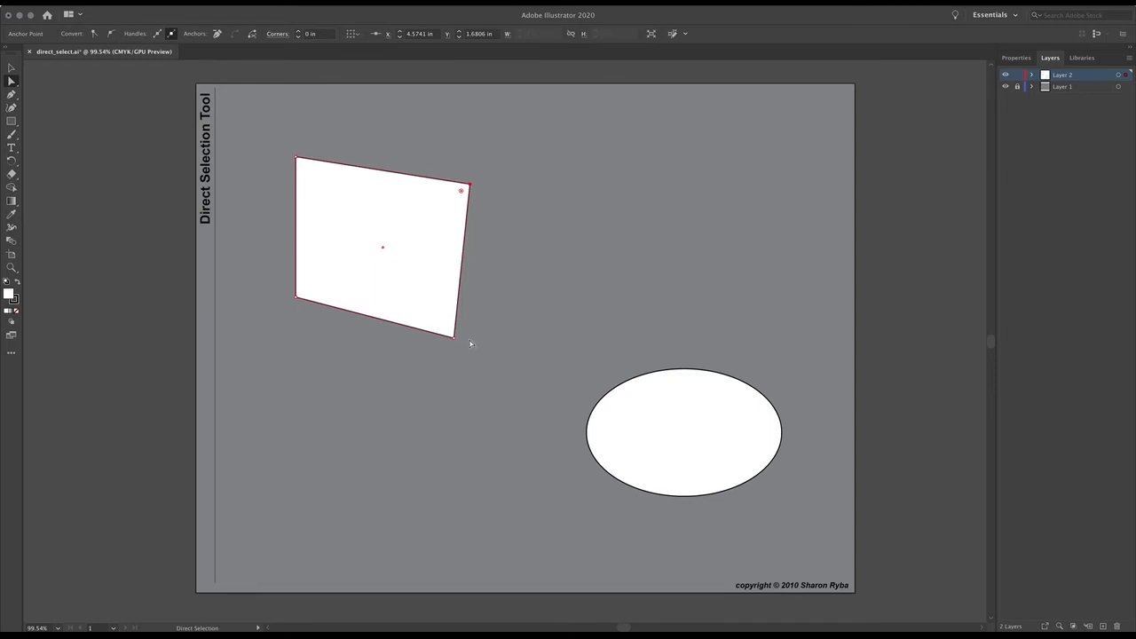
pyautogui.click(505, 289)
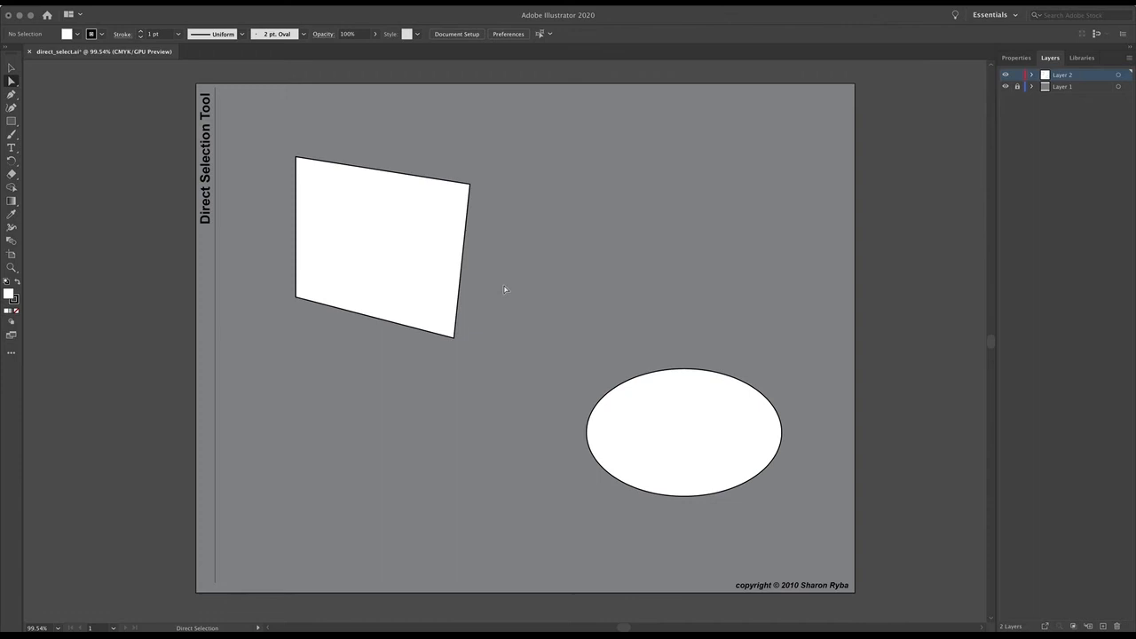
# - Round all four corners of the reshaped rectangle together to a radius of about 0.72 in
pyautogui.click(442, 240)
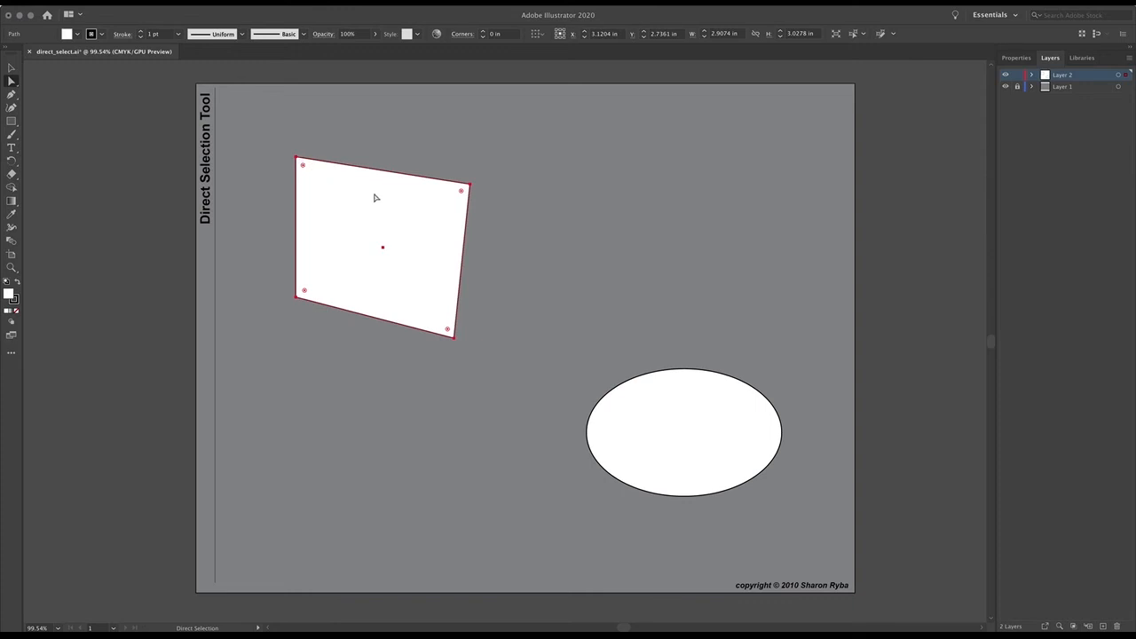
pyautogui.click(480, 206)
pyautogui.click(437, 202)
pyautogui.moveTo(456, 199); pyautogui.dragTo(423, 222)
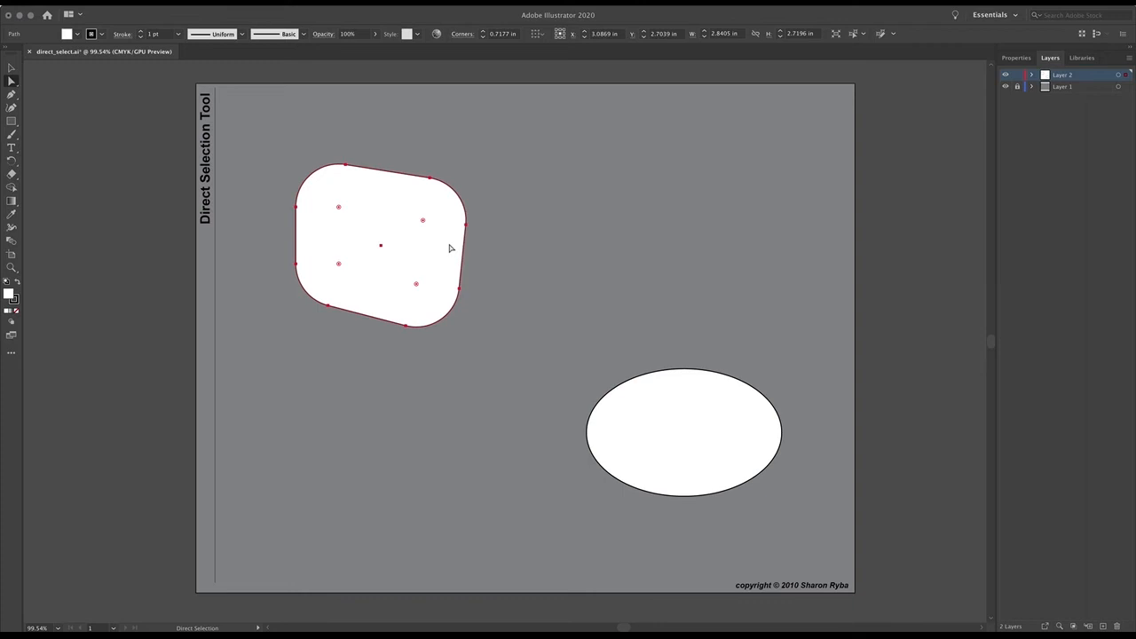
# - Return only the top-right corner to a sharp point, leaving the other three rounded
pyautogui.click(423, 220)
pyautogui.moveTo(422, 220); pyautogui.dragTo(490, 181)
pyautogui.click(339, 209)
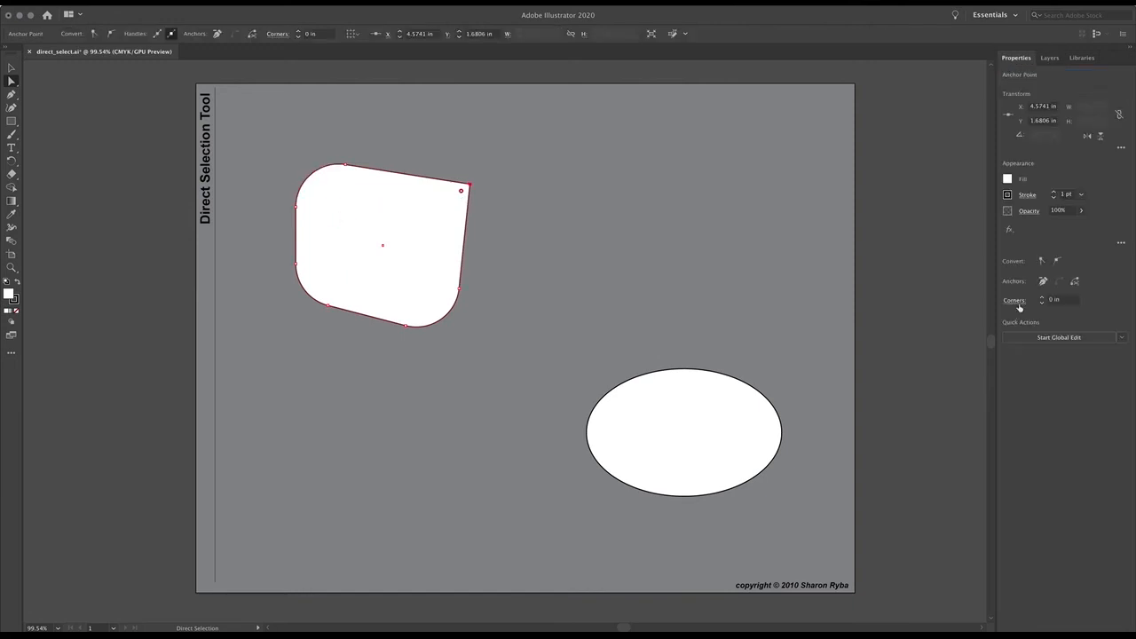
# - Try the Inverted Round and Chamfer corner types on the sharp top-right corner
pyautogui.click(1015, 300)
pyautogui.click(279, 38)
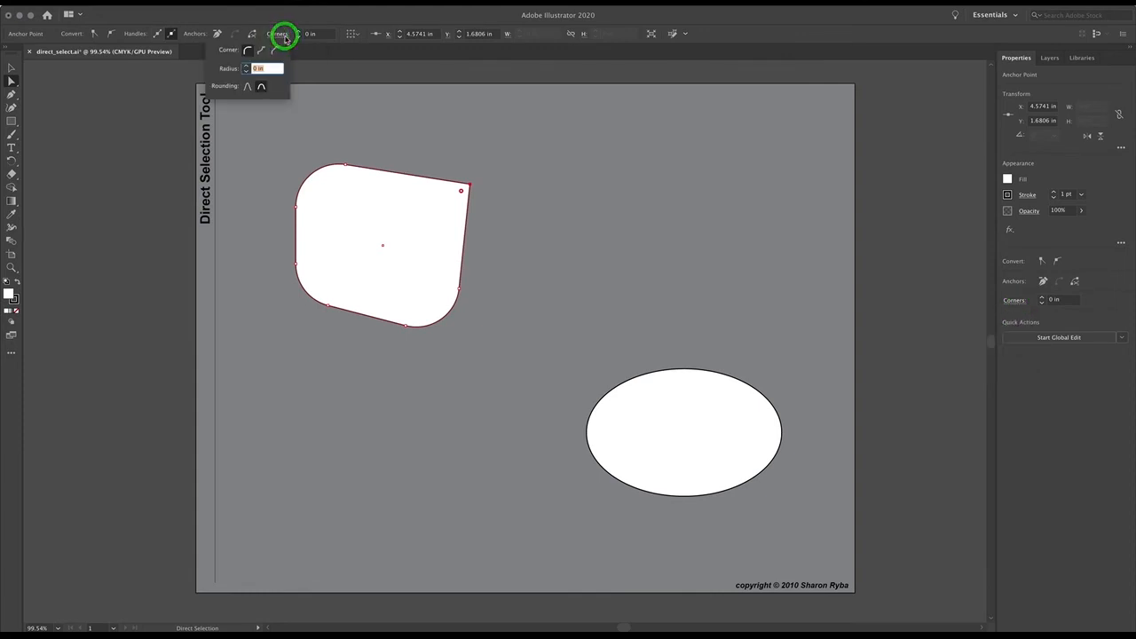
pyautogui.click(263, 51)
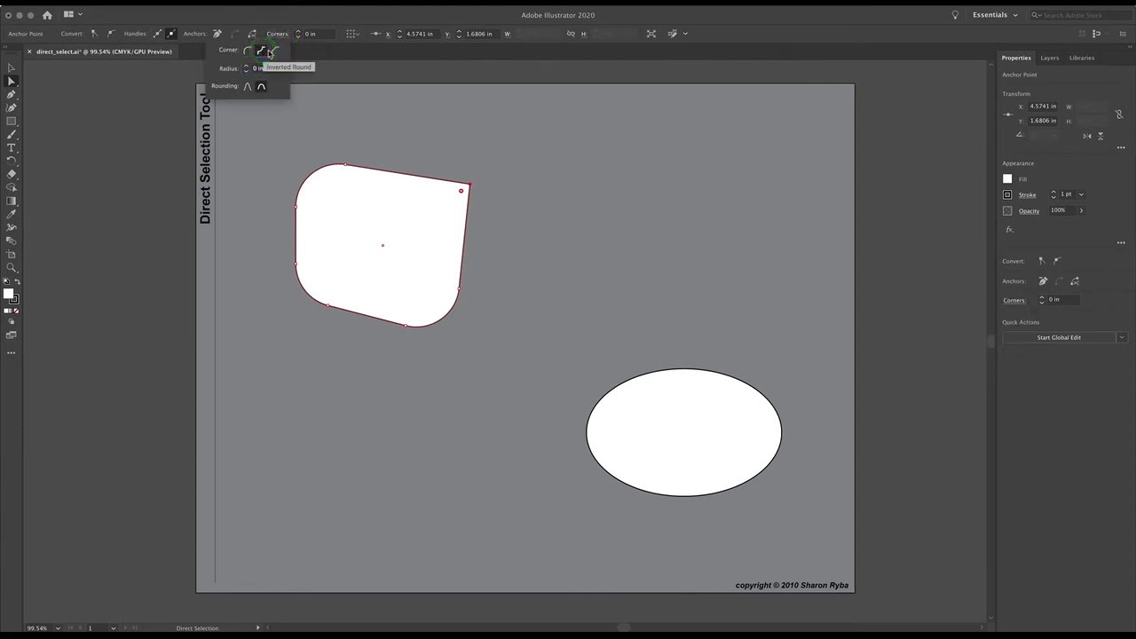
pyautogui.click(275, 50)
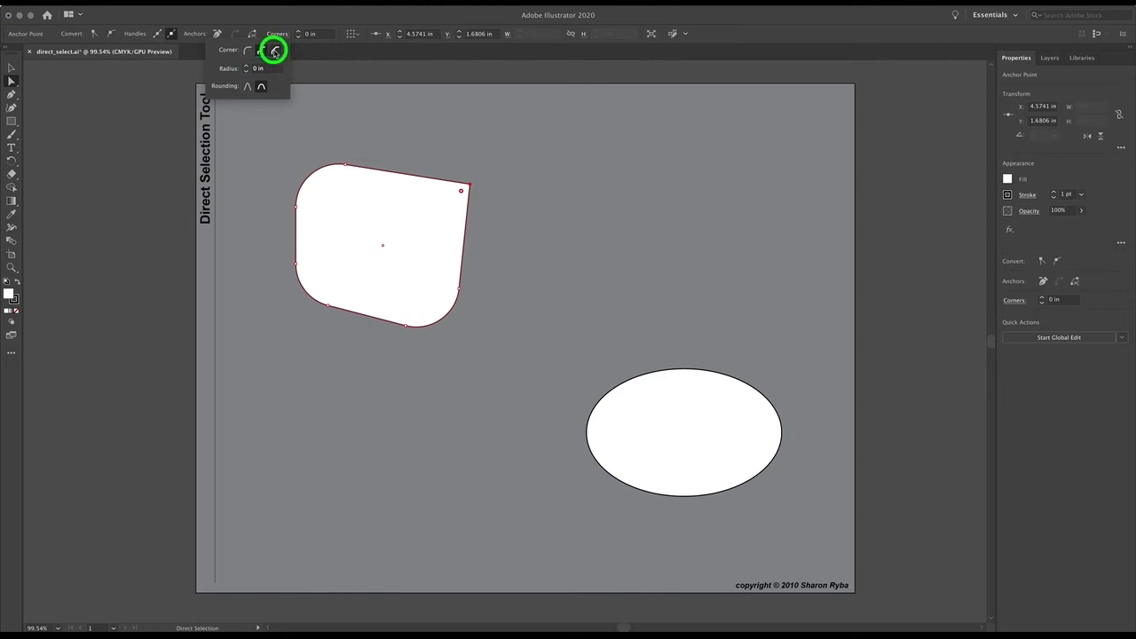
pyautogui.click(318, 170)
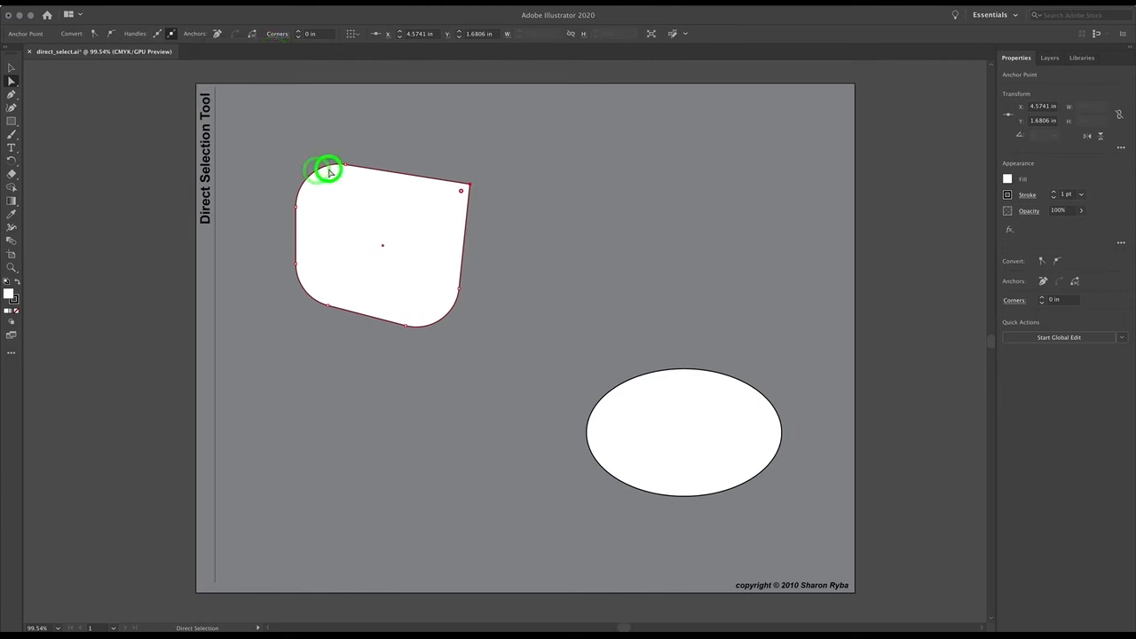
# - Round the top-right corner to about 0.75 in and try the Inverted Round, Chamfer and Round corner types on it
pyautogui.click(328, 171)
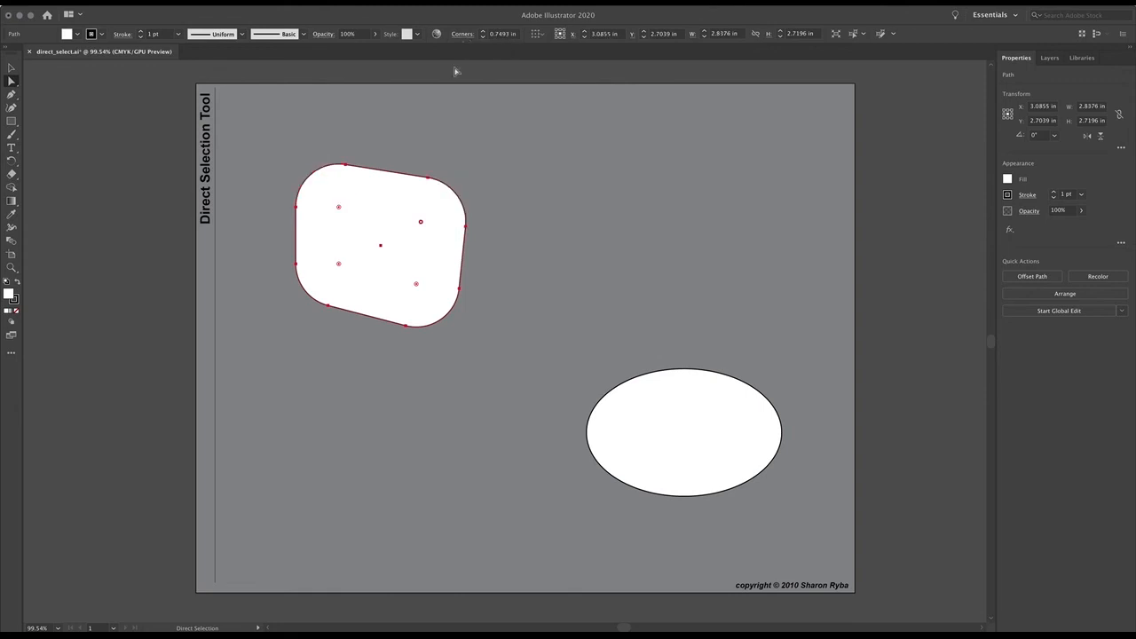
pyautogui.click(462, 35)
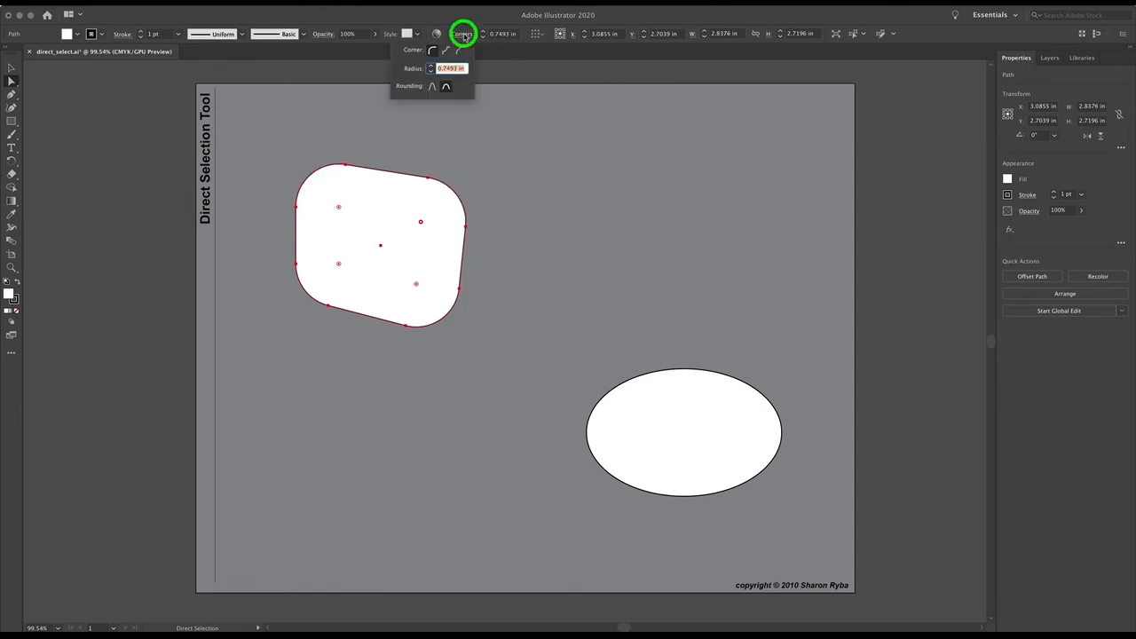
pyautogui.click(446, 51)
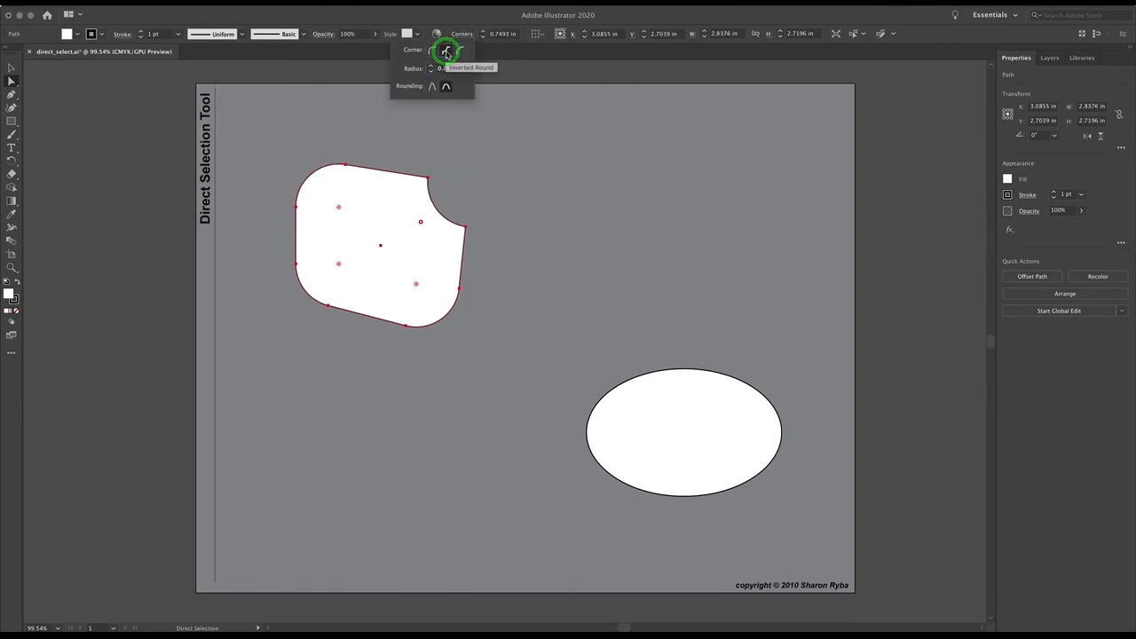
pyautogui.click(459, 50)
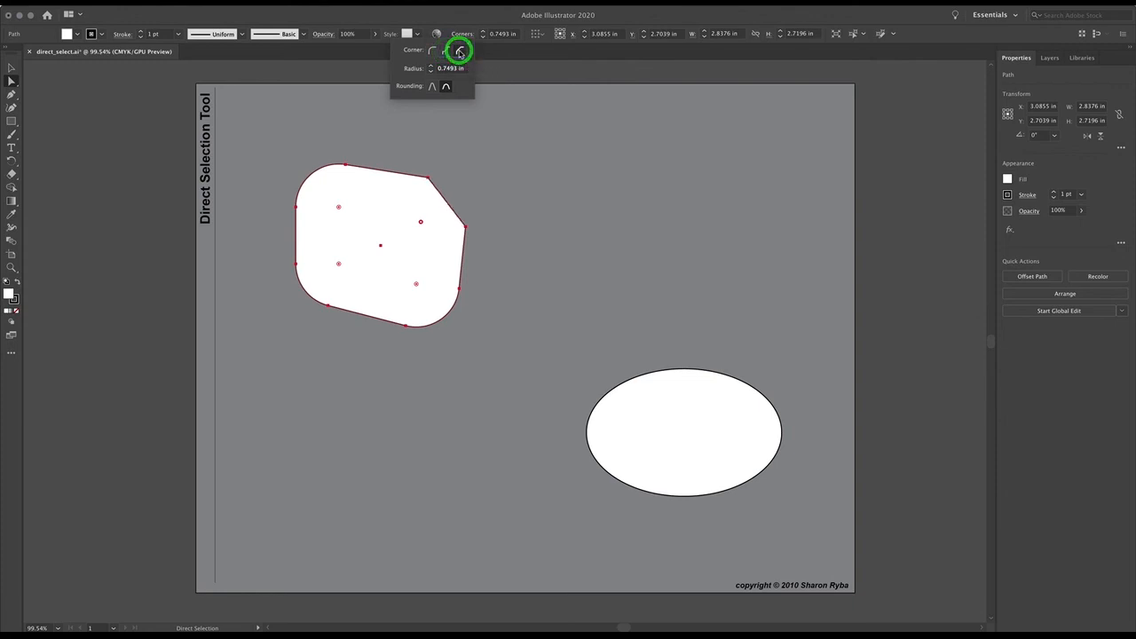
pyautogui.click(432, 50)
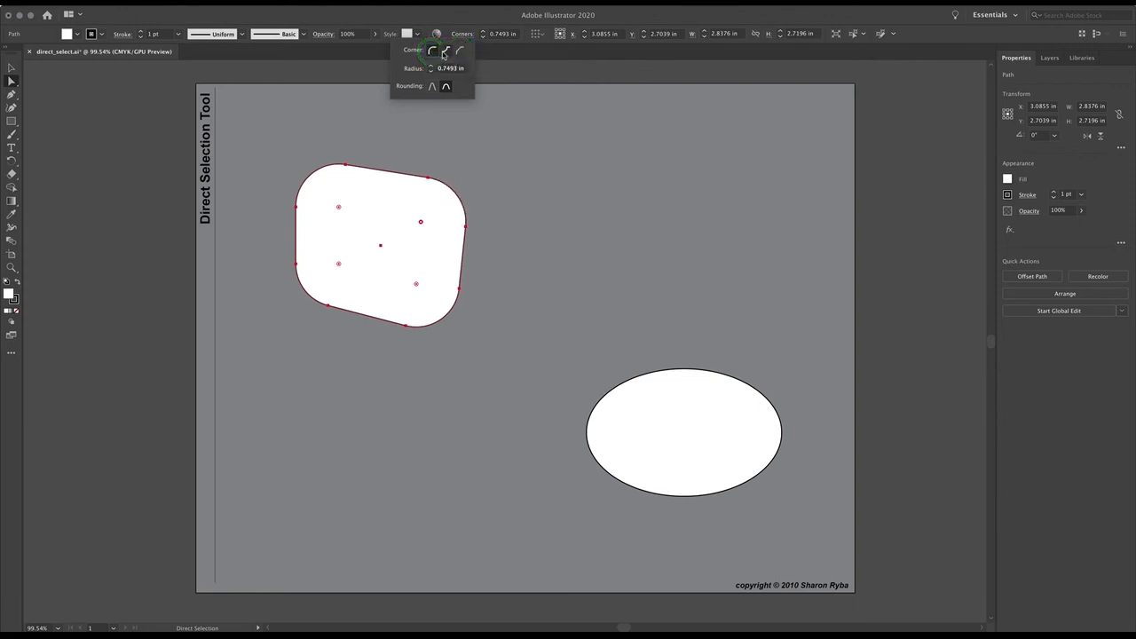
pyautogui.click(444, 50)
pyautogui.click(430, 70)
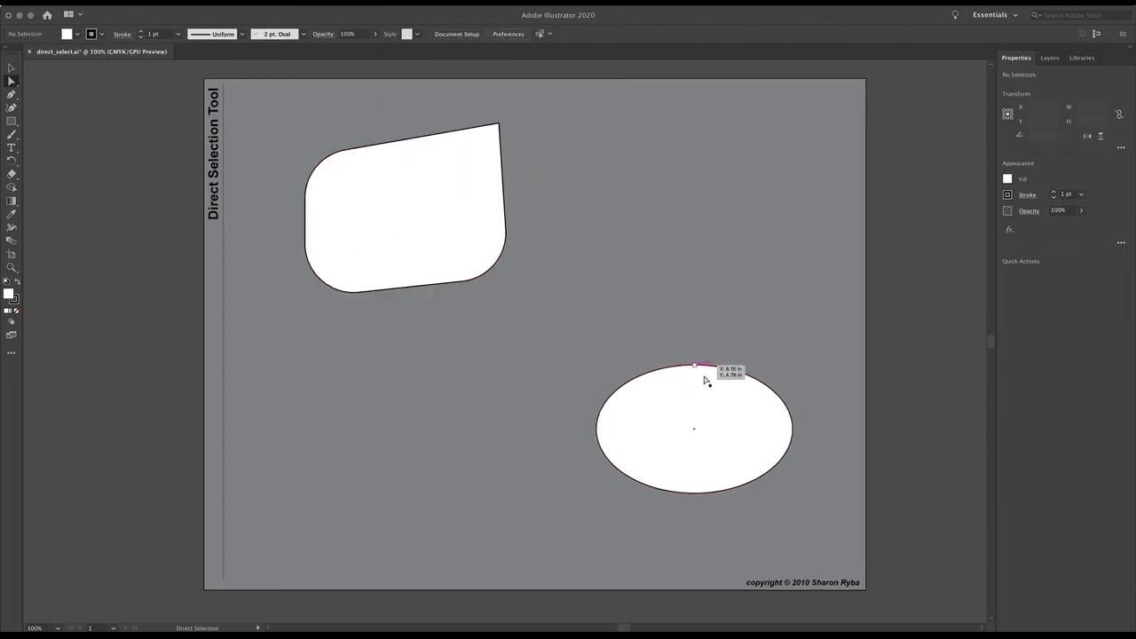
# - Move the ellipse's top anchor point upward to about X 8.10 in, Y 4.38 in with the Direct Selection tool
pyautogui.moveTo(707, 385); pyautogui.dragTo(527, 317)
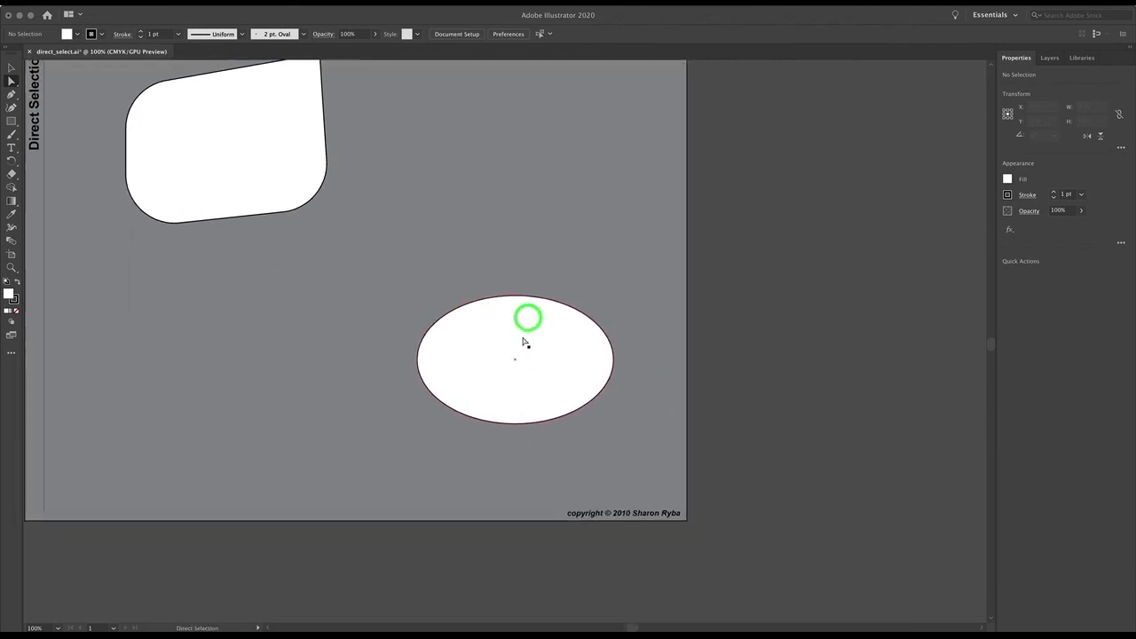
pyautogui.press('super+space')
pyautogui.click(521, 334)
pyautogui.click(521, 335)
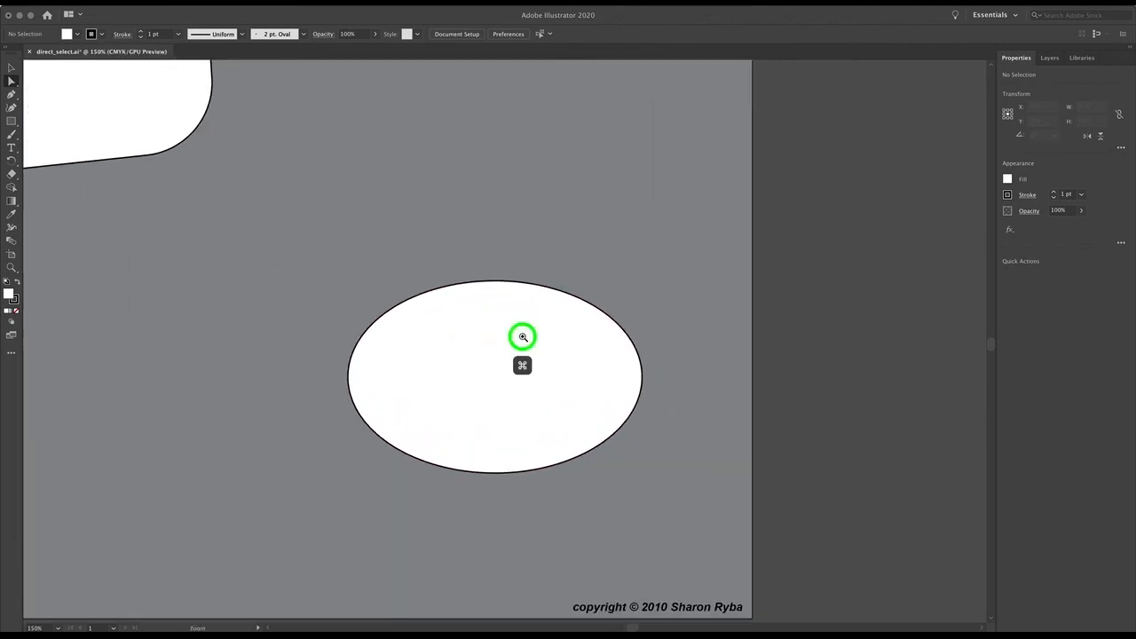
pyautogui.click(522, 335)
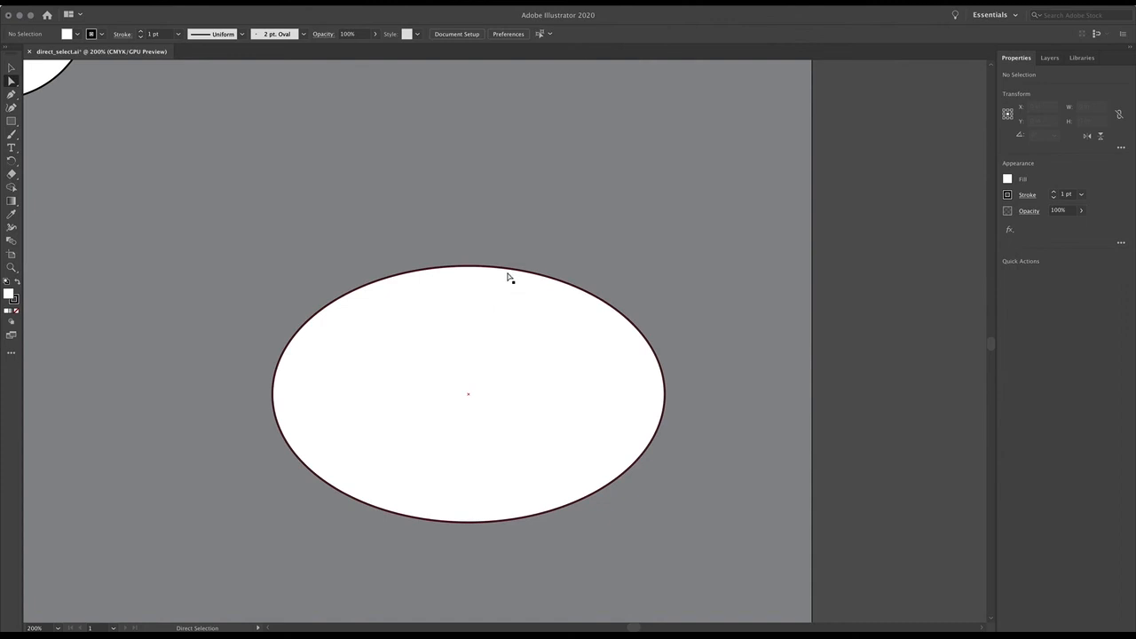
pyautogui.click(545, 349)
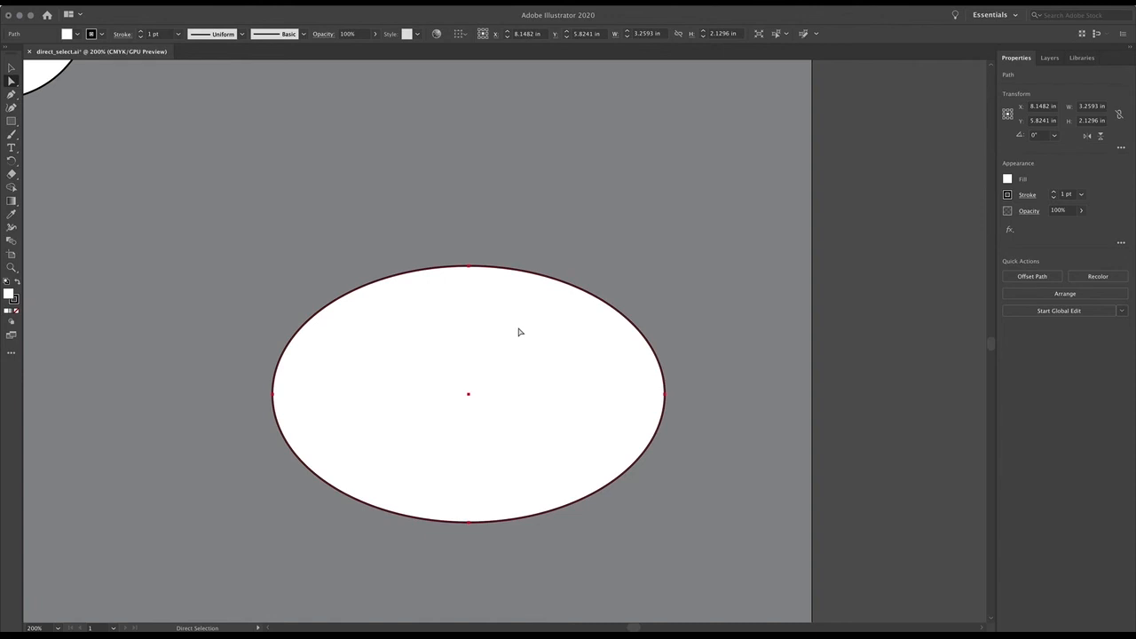
pyautogui.click(469, 266)
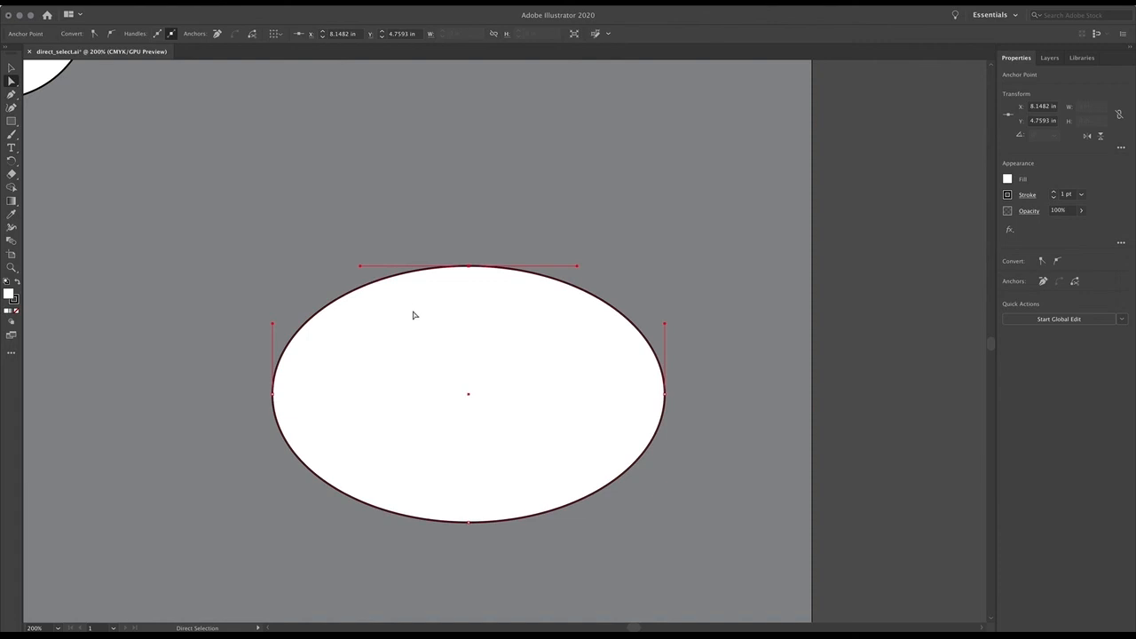
pyautogui.moveTo(468, 265); pyautogui.dragTo(462, 221)
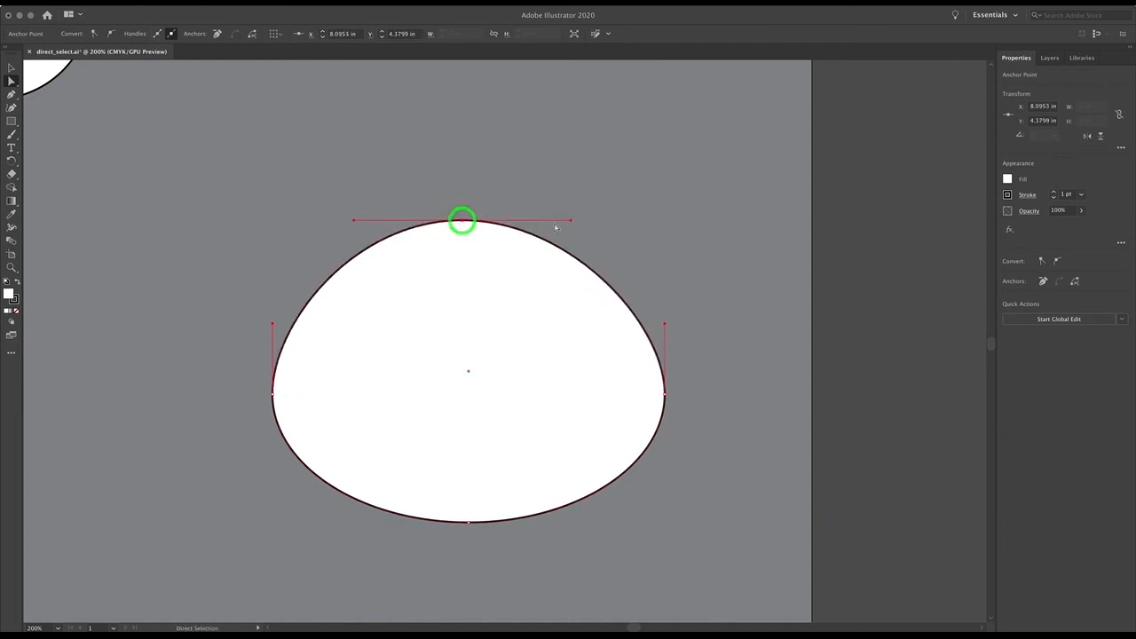
# - Turn the top anchor's direction handles nearly vertical, lengthen the lower one, and pull the right anchor's handle outward
pyautogui.moveTo(570, 220); pyautogui.dragTo(455, 141)
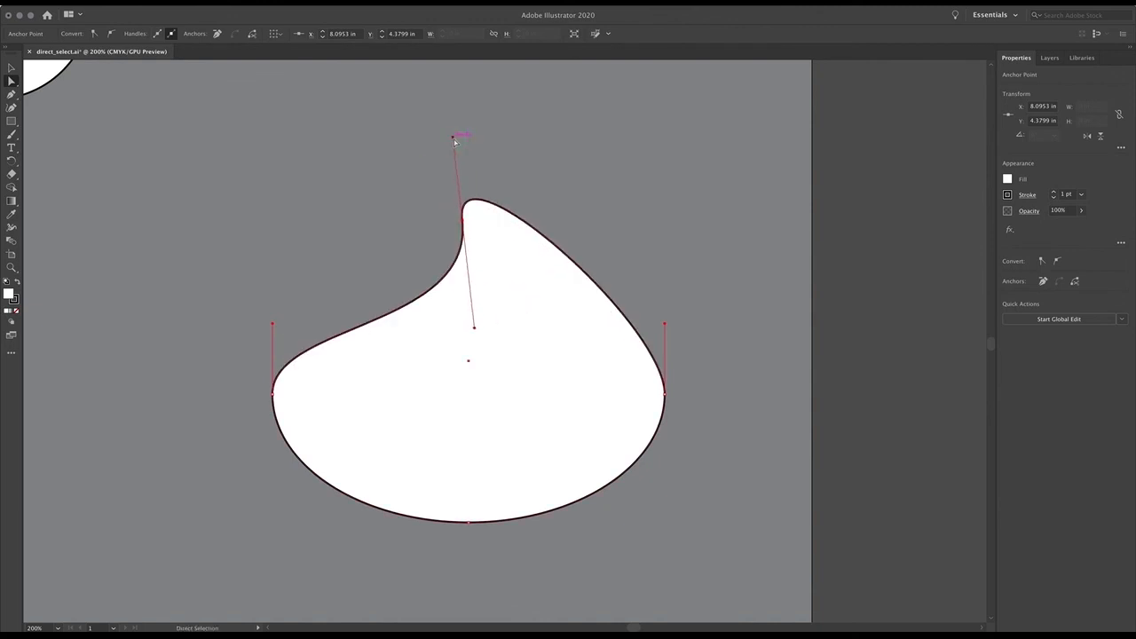
pyautogui.moveTo(473, 327); pyautogui.dragTo(480, 445)
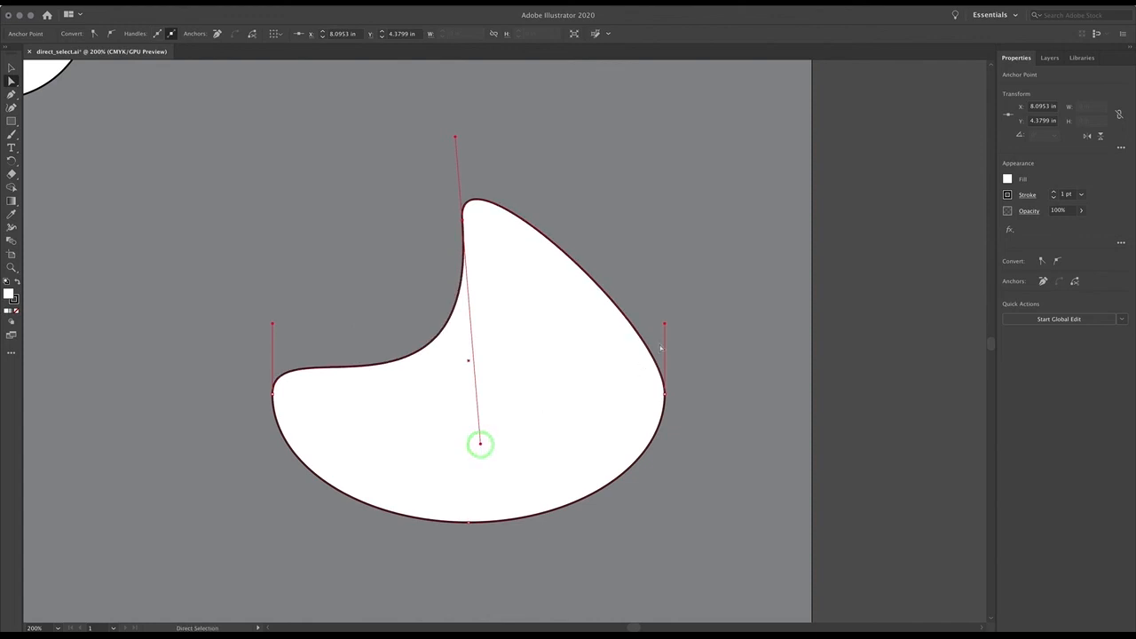
pyautogui.moveTo(666, 322); pyautogui.dragTo(723, 384)
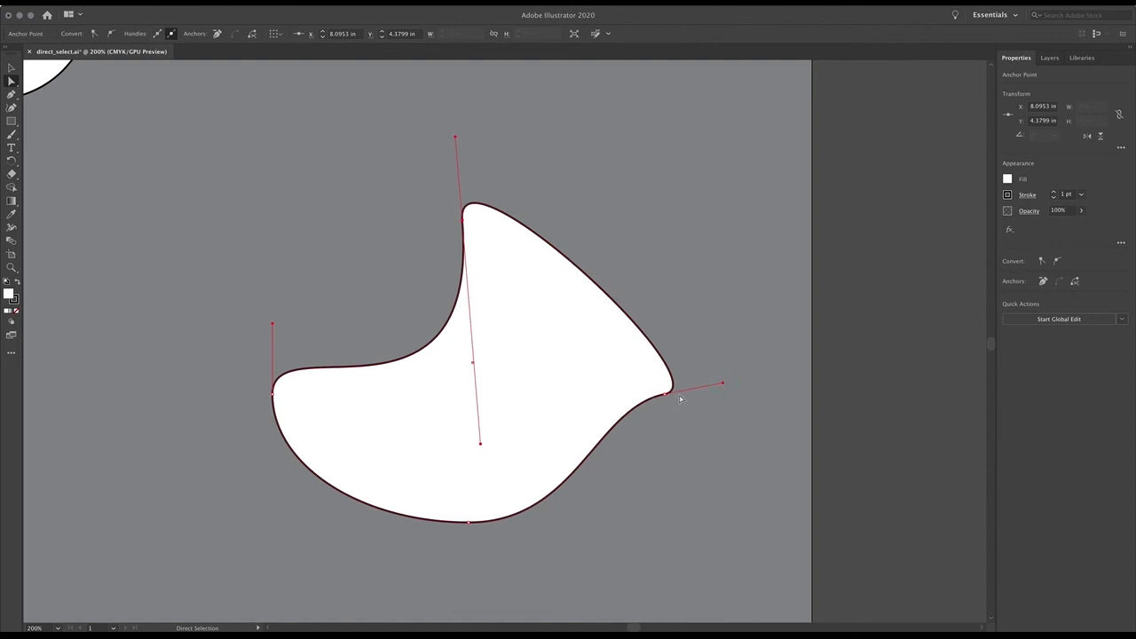
# - Swing the top anchor's left-side handle back up and left, bend its right-side handle down independently into a sharp corner, and deselect
pyautogui.moveTo(480, 442); pyautogui.dragTo(370, 203)
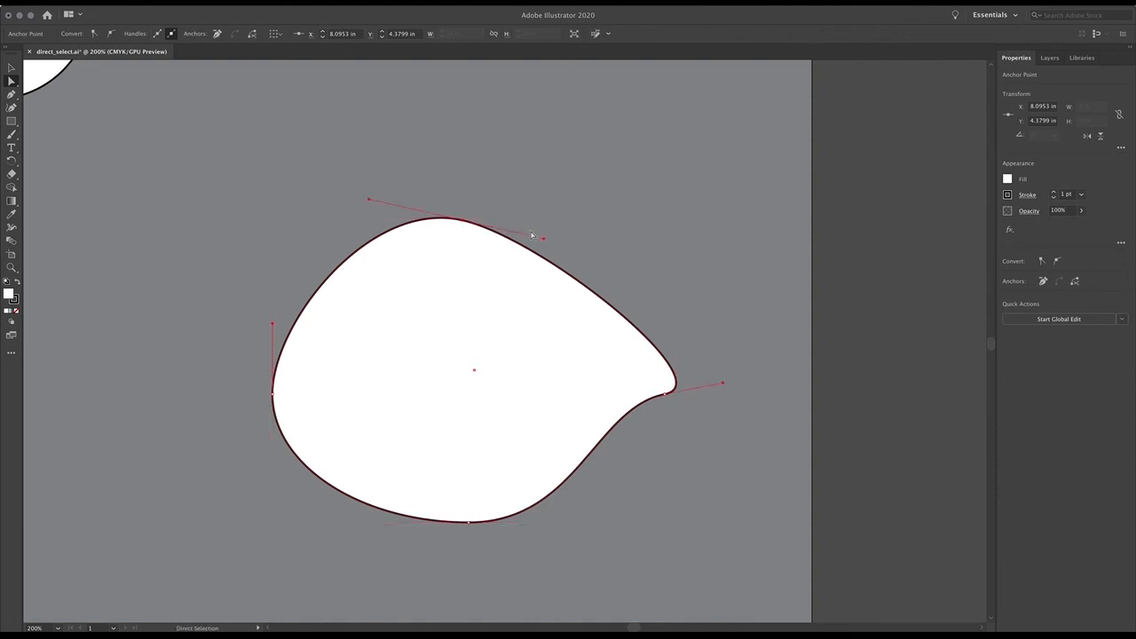
pyautogui.moveTo(545, 241); pyautogui.dragTo(453, 308)
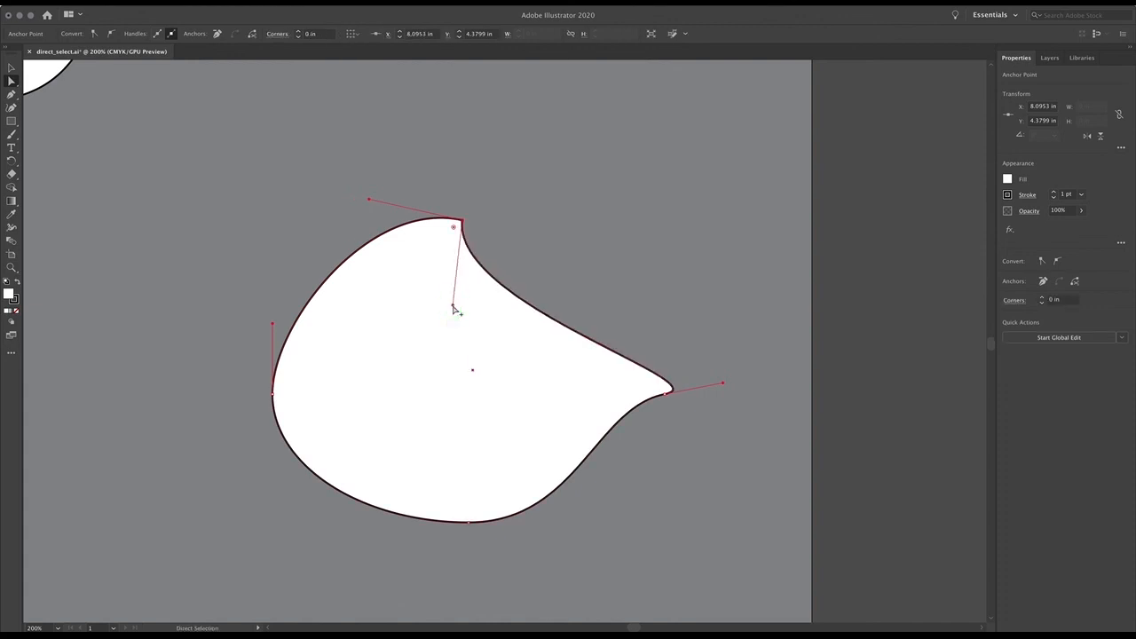
pyautogui.click(330, 192)
# - Reshape the rounded rectangle's upper-left curve by pulling its upper handle up and outward and its lower handle into the shape
pyautogui.moveTo(238, 158); pyautogui.dragTo(692, 518)
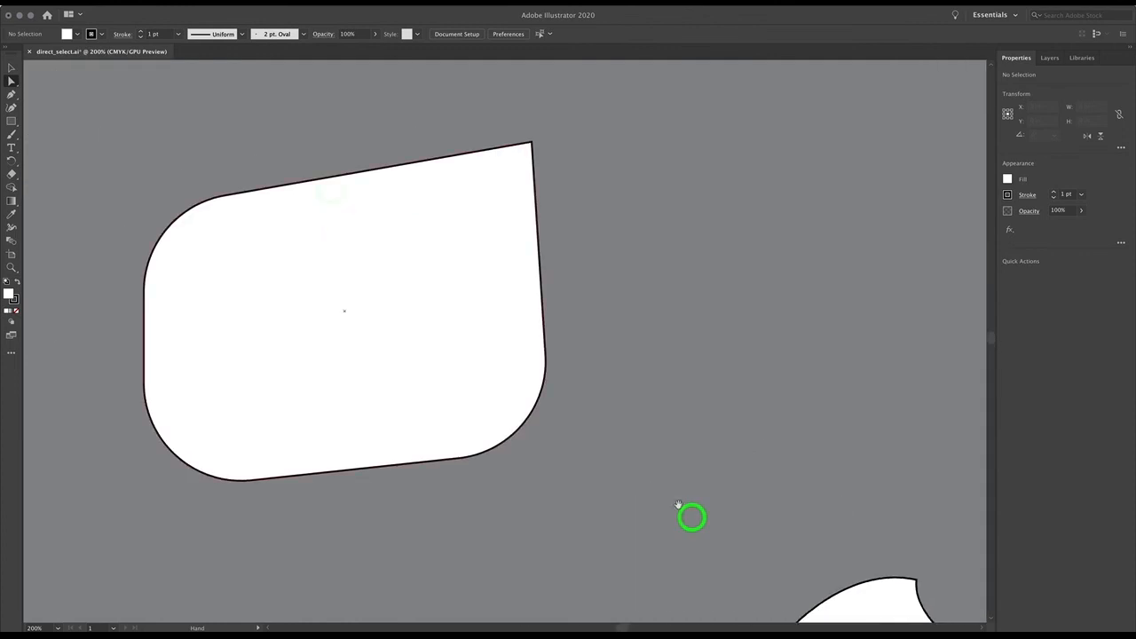
pyautogui.click(462, 154)
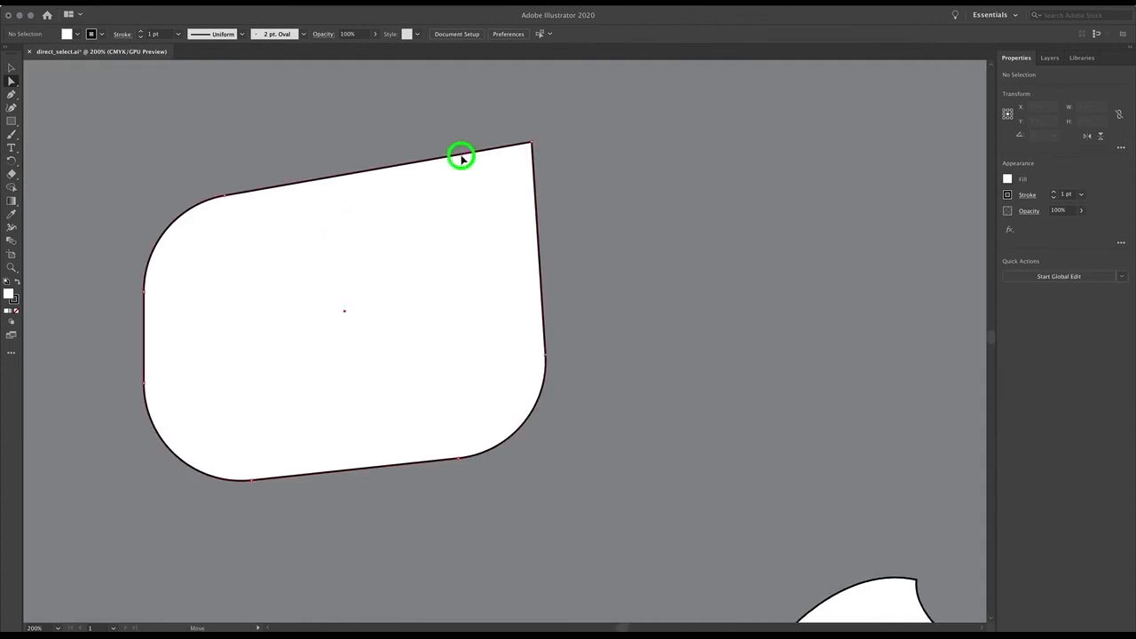
pyautogui.click(223, 194)
pyautogui.click(171, 162)
pyautogui.moveTo(171, 162); pyautogui.dragTo(170, 134)
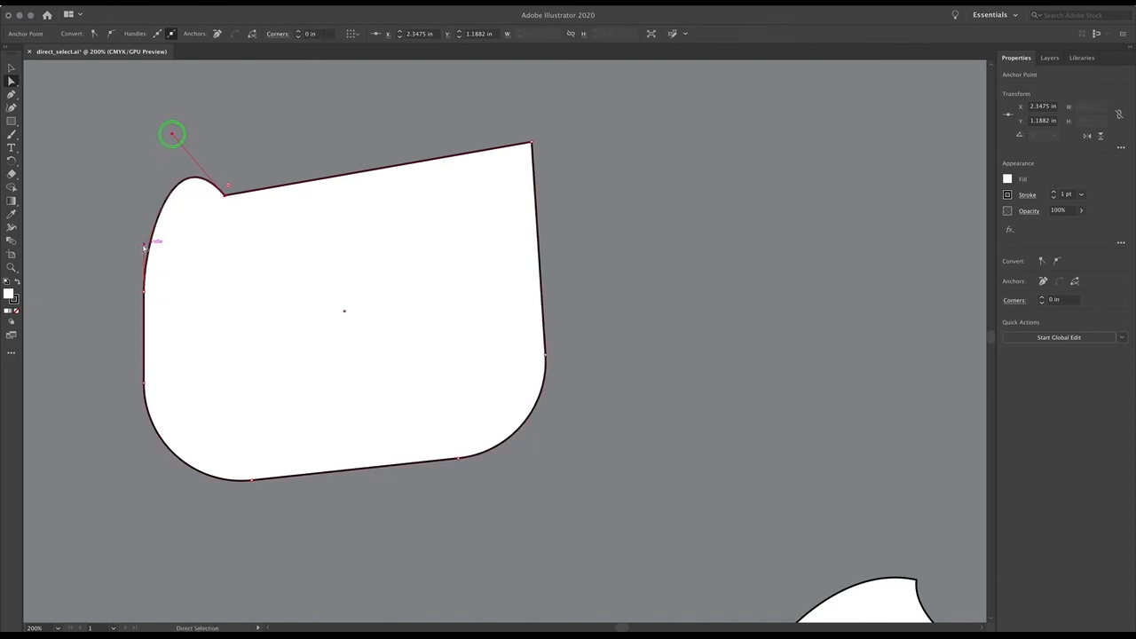
pyautogui.moveTo(143, 290); pyautogui.dragTo(236, 295)
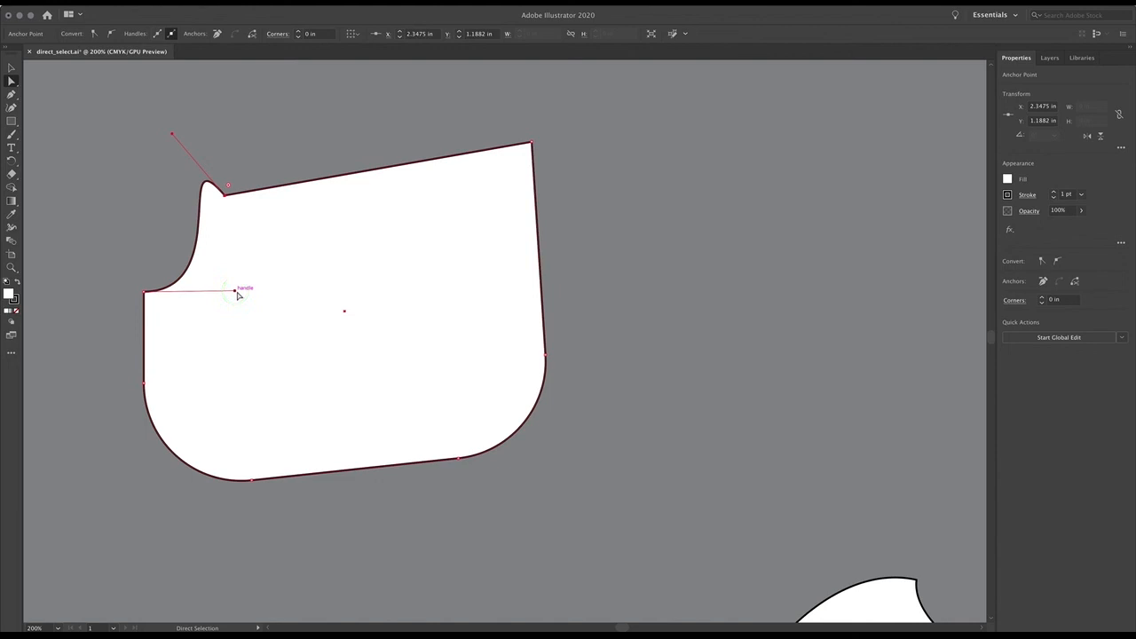
pyautogui.press('super')
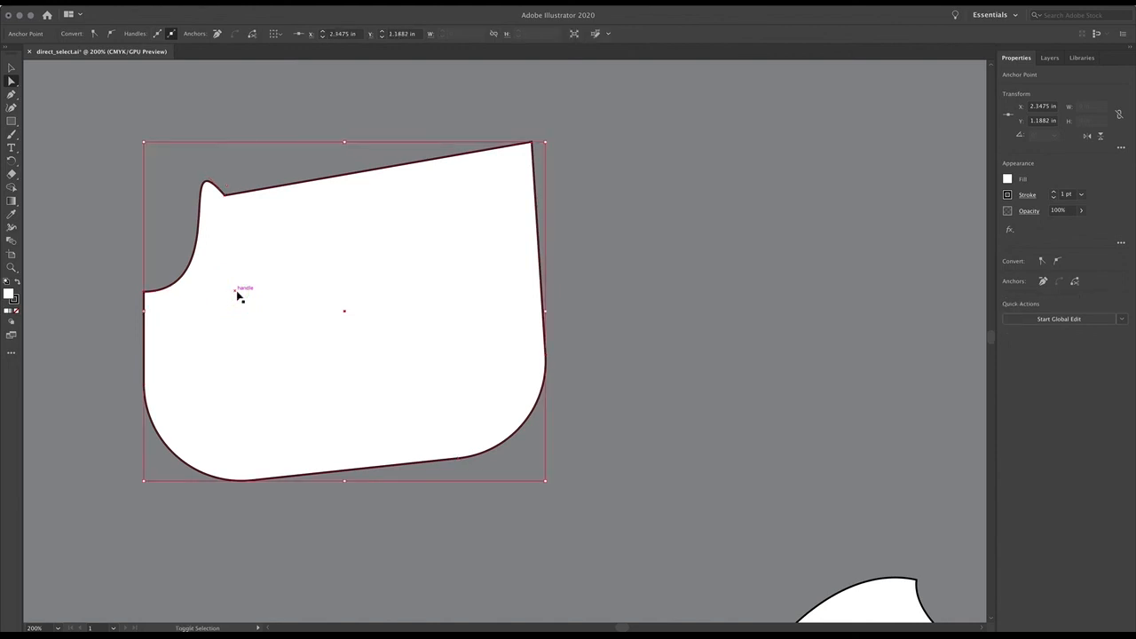